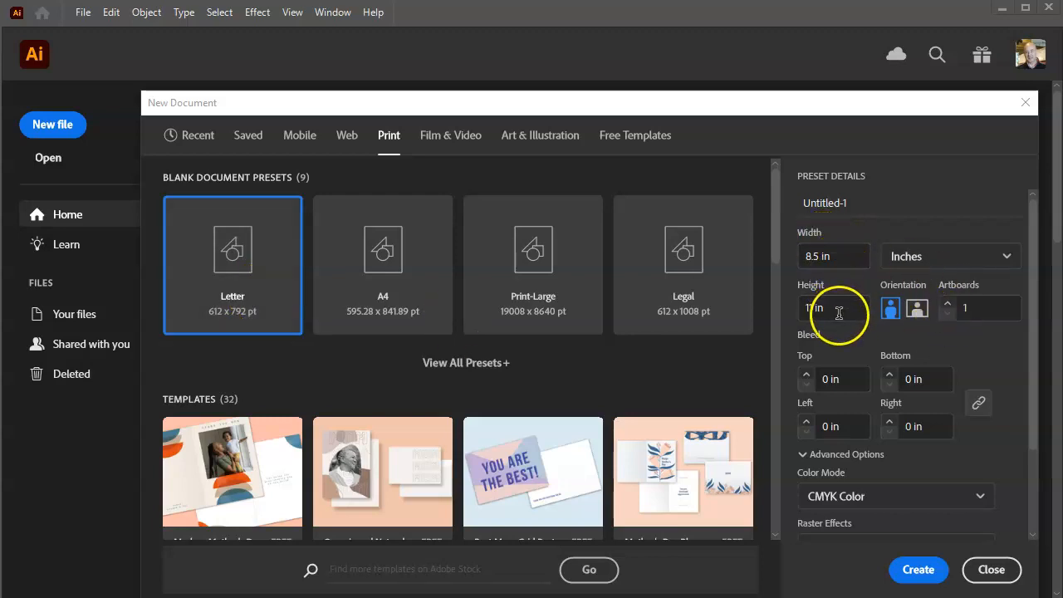
# Create a portrait Letter print document, 8.5 by 11 inches, and rename its only layer as Drawing.
pyautogui.click(923, 574)
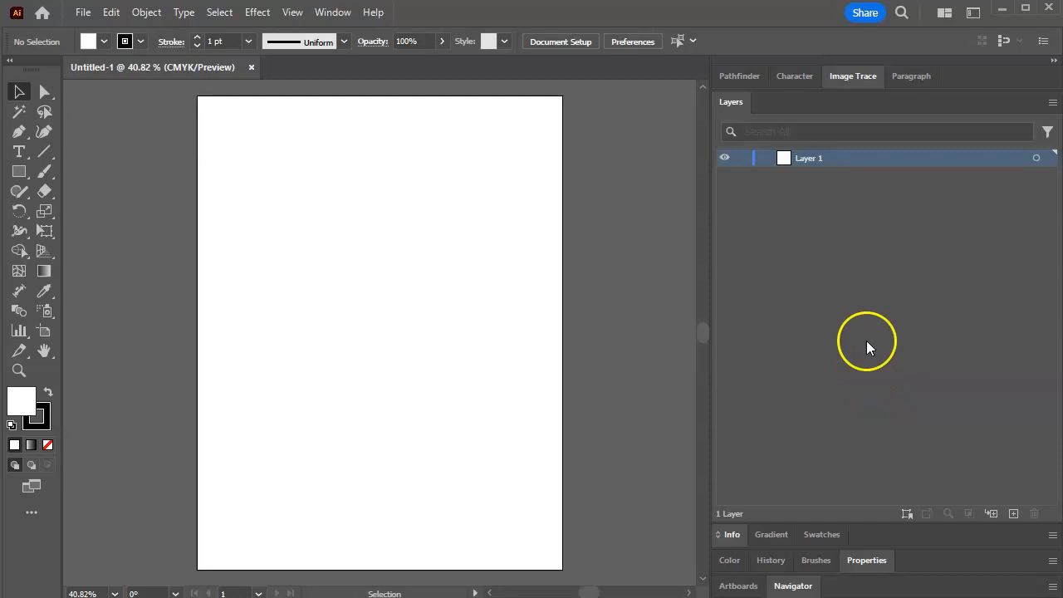
pyautogui.doubleClick(806, 158)
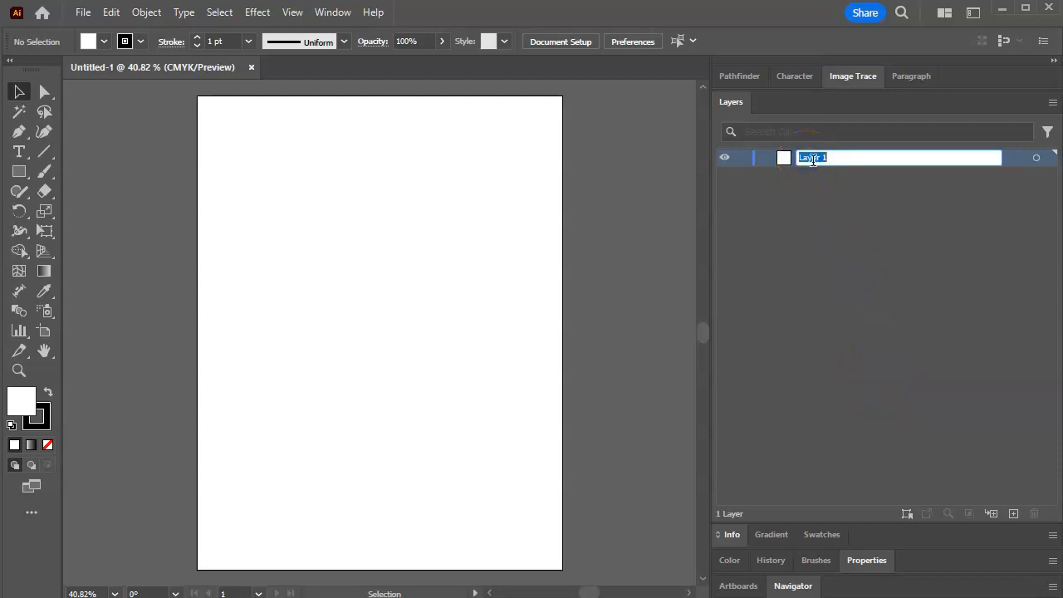
pyautogui.write('Drawing')
pyautogui.press('Return')
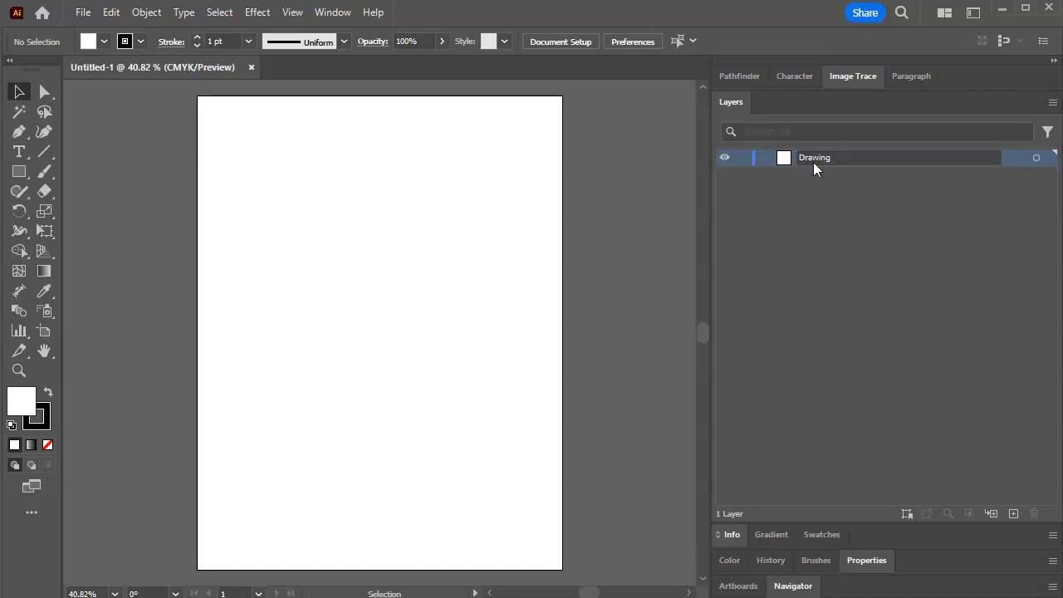
# Add a new layer above Drawing and name it Guide.
pyautogui.click(1014, 515)
pyautogui.click(809, 163)
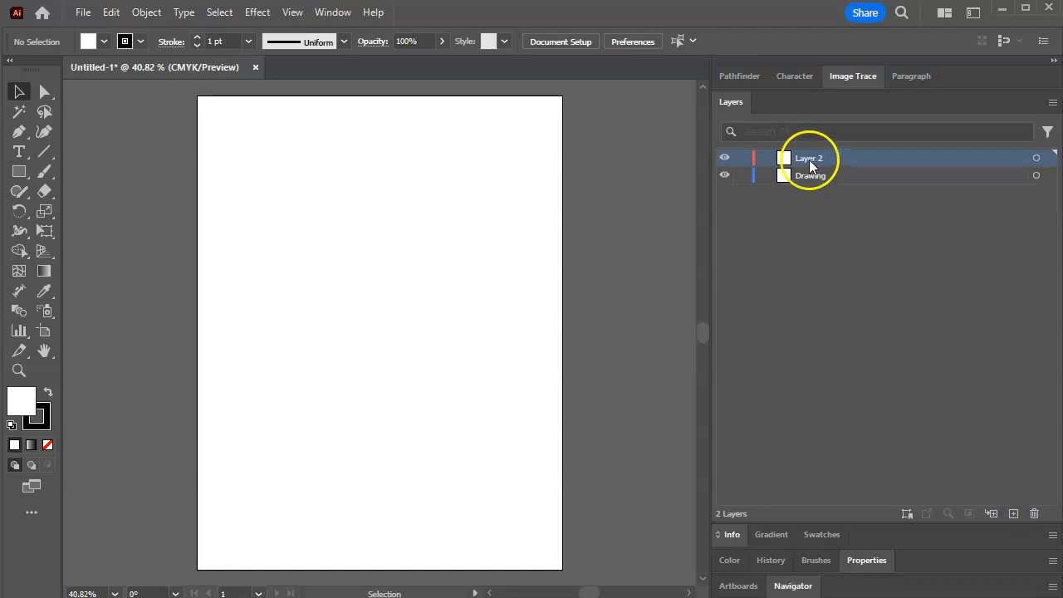
pyautogui.doubleClick(811, 161)
pyautogui.write('Guide')
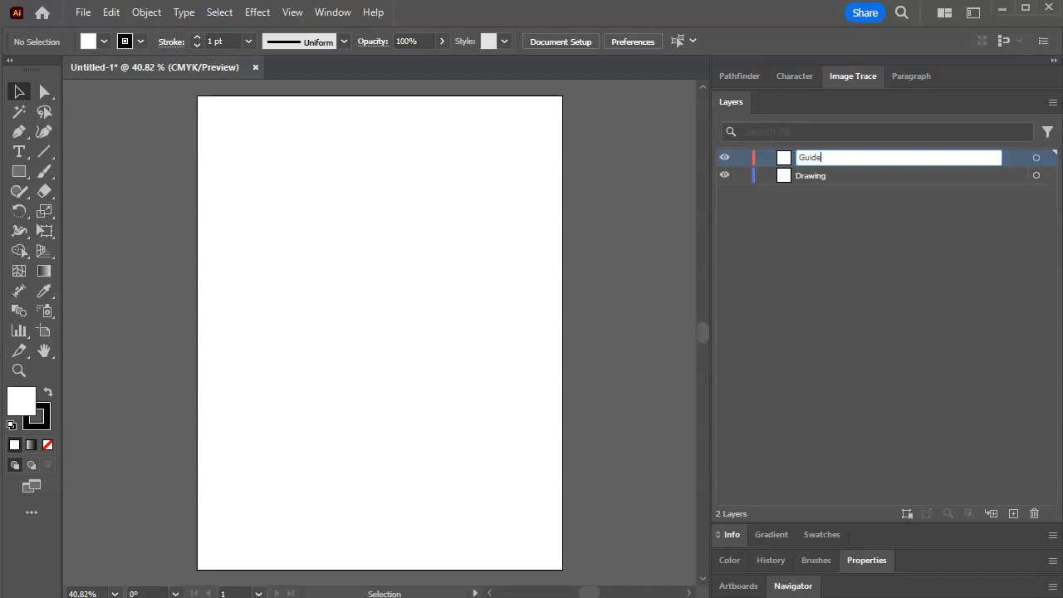
pyautogui.press('Return')
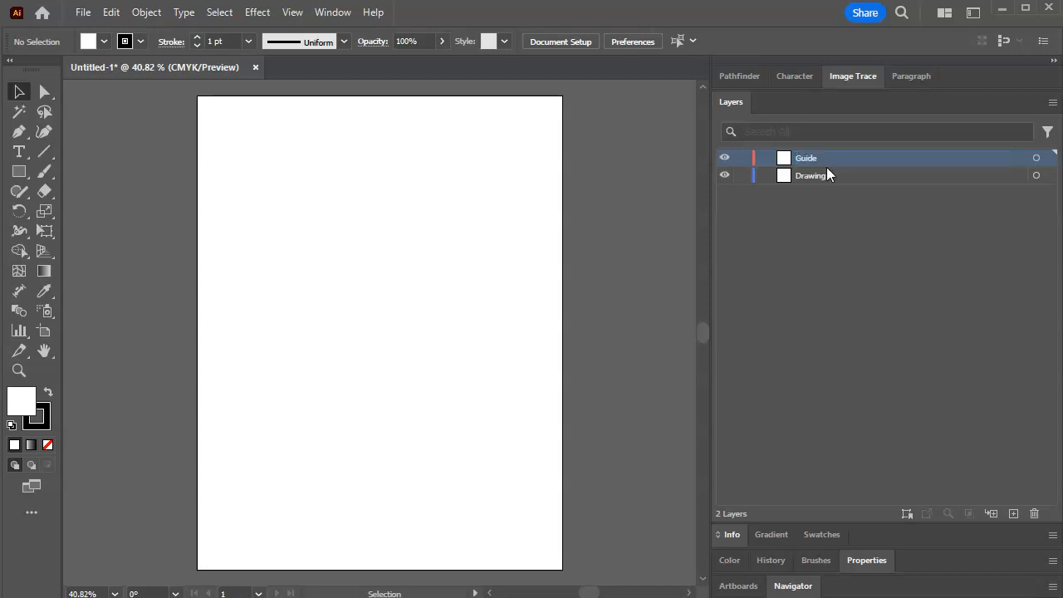
# Add a third layer and name it Color.
pyautogui.click(1014, 513)
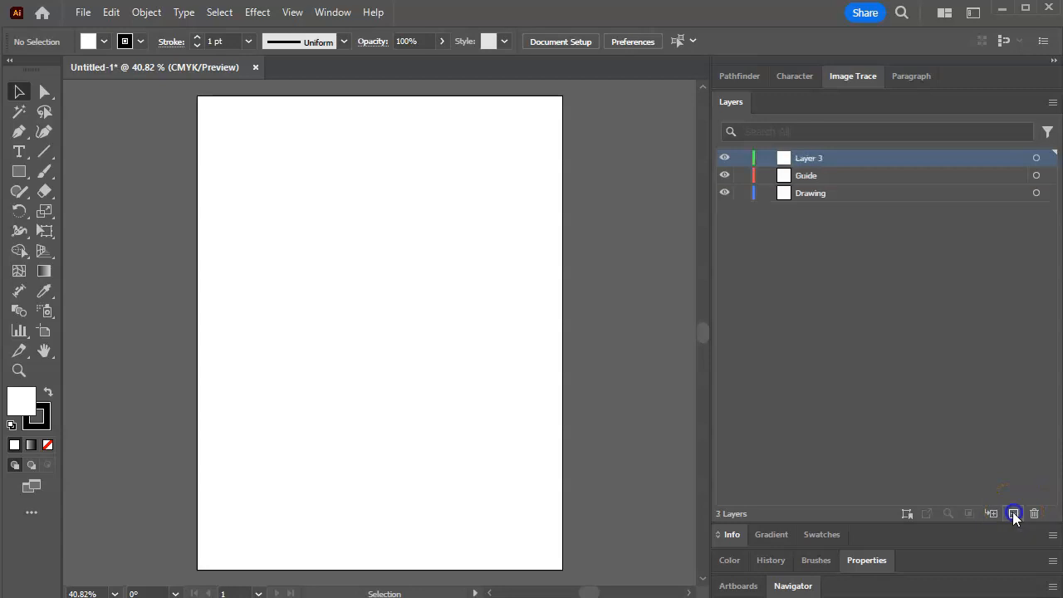
pyautogui.doubleClick(806, 158)
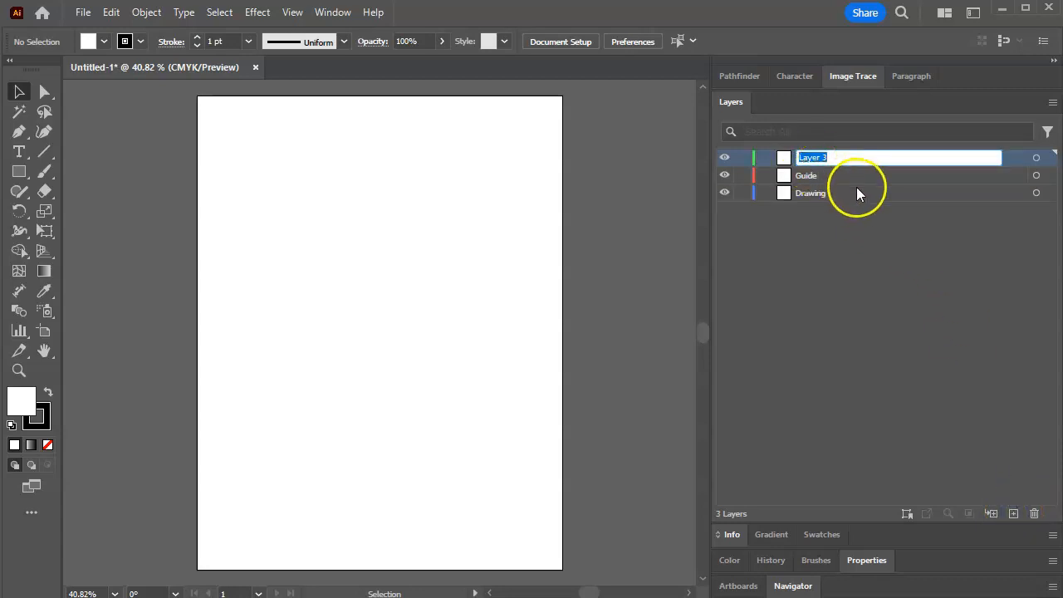
pyautogui.write('Color')
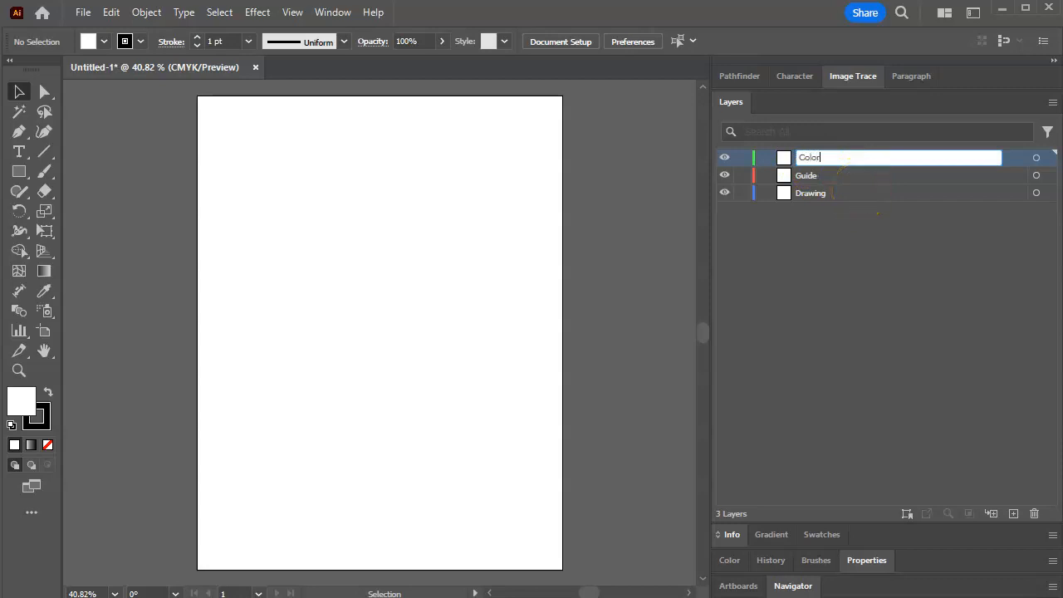
pyautogui.press('Return')
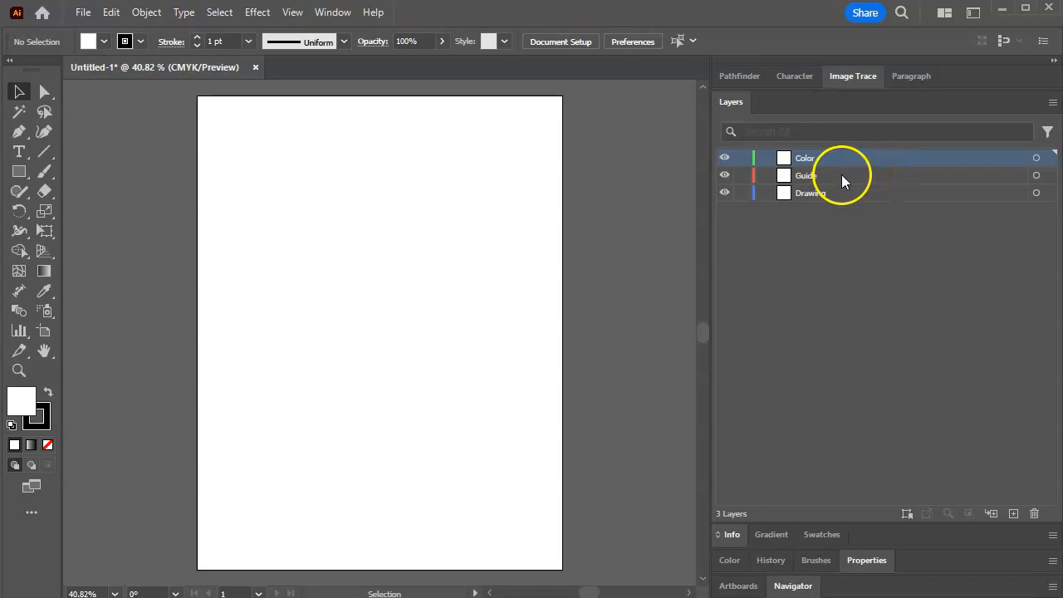
# Reorder the layers so Drawing is uppermost, Color is in the middle and Guide is lowest.
pyautogui.moveTo(840, 178); pyautogui.dragTo(844, 214)
pyautogui.moveTo(840, 158); pyautogui.dragTo(844, 187)
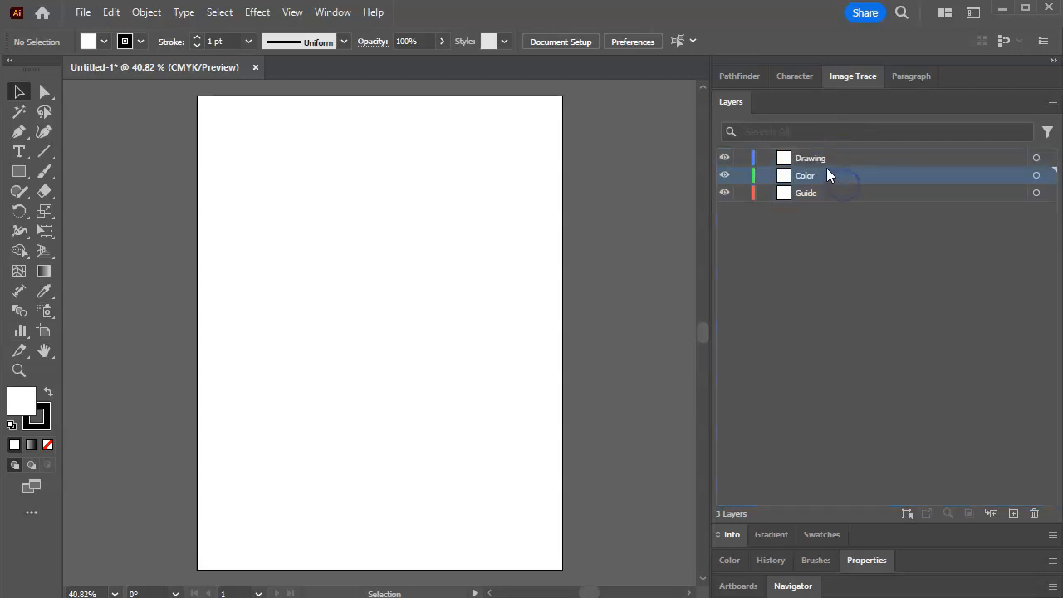
pyautogui.moveTo(843, 161); pyautogui.dragTo(843, 213)
pyautogui.click(837, 177)
pyautogui.moveTo(842, 176); pyautogui.dragTo(838, 211)
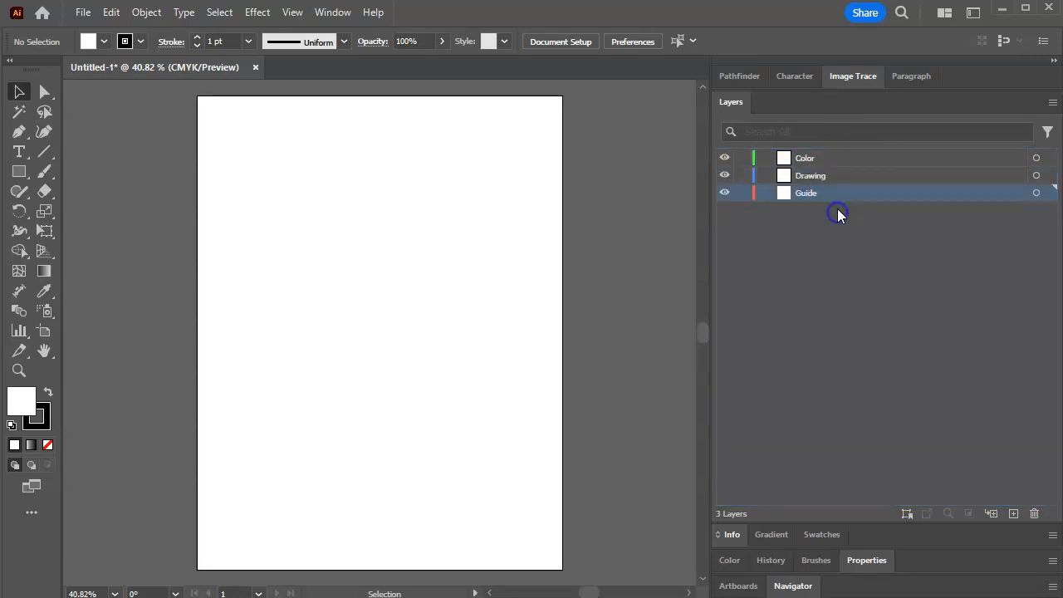
pyautogui.moveTo(844, 157); pyautogui.dragTo(848, 191)
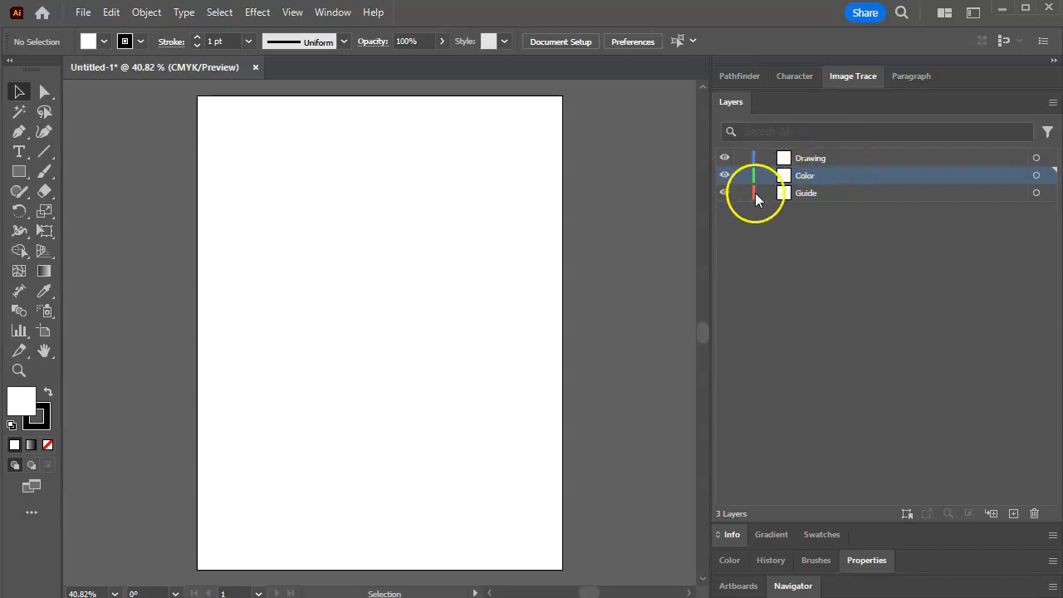
# Lock the Drawing and Color layers and make the Guide layer active.
pyautogui.moveTo(742, 175); pyautogui.dragTo(743, 158)
pyautogui.click(815, 193)
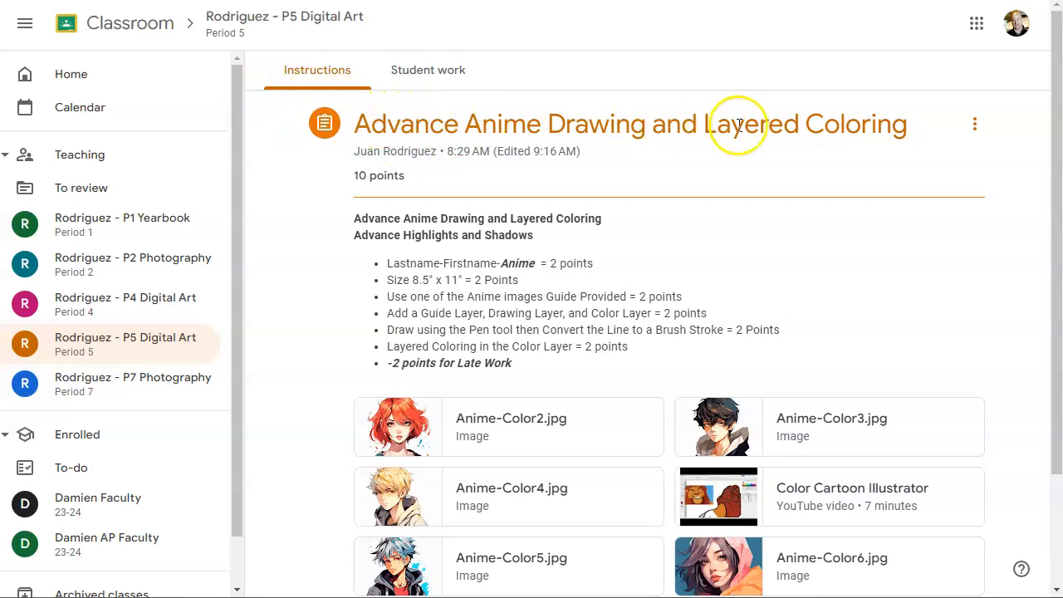
# Switch to the anime drawing assignment in Google Classroom and preview the reference images Anime-Color5.jpg and Anime-Color6.jpg.
pyautogui.moveTo(1057, 157); pyautogui.dragTo(1058, 233)
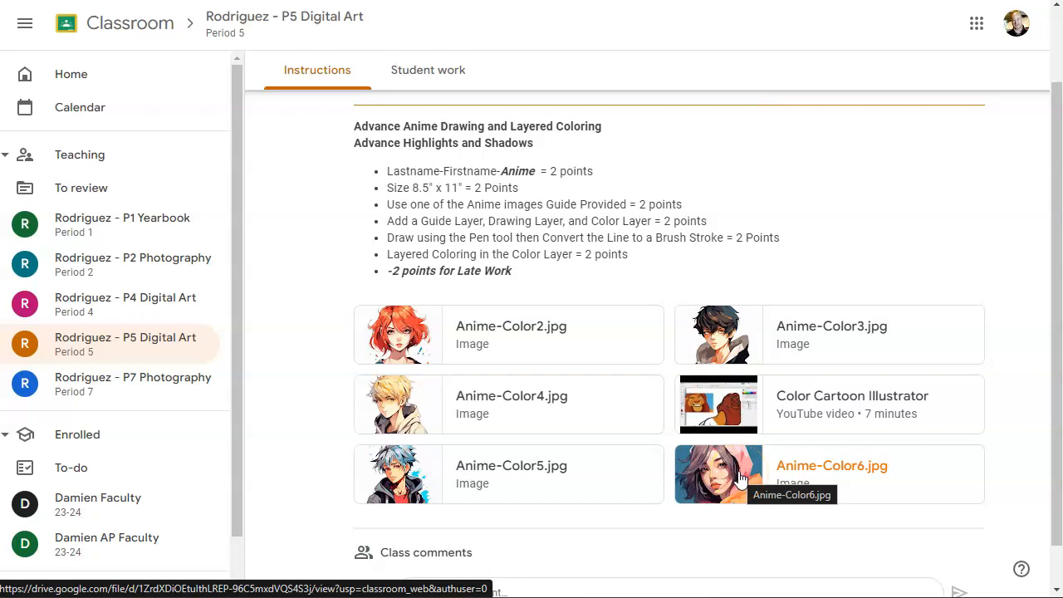
pyautogui.click(405, 478)
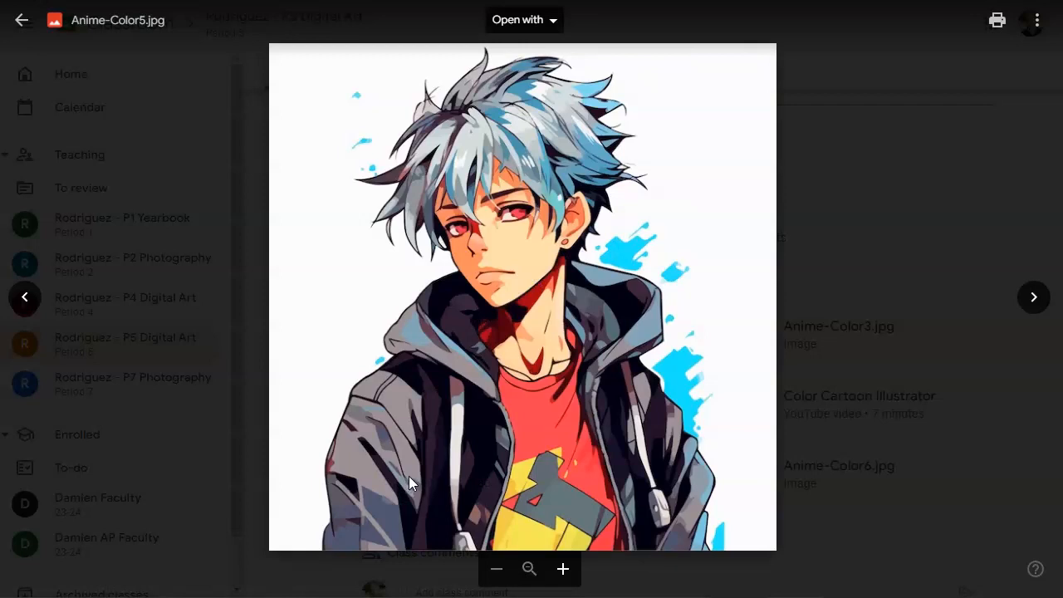
pyautogui.click(21, 20)
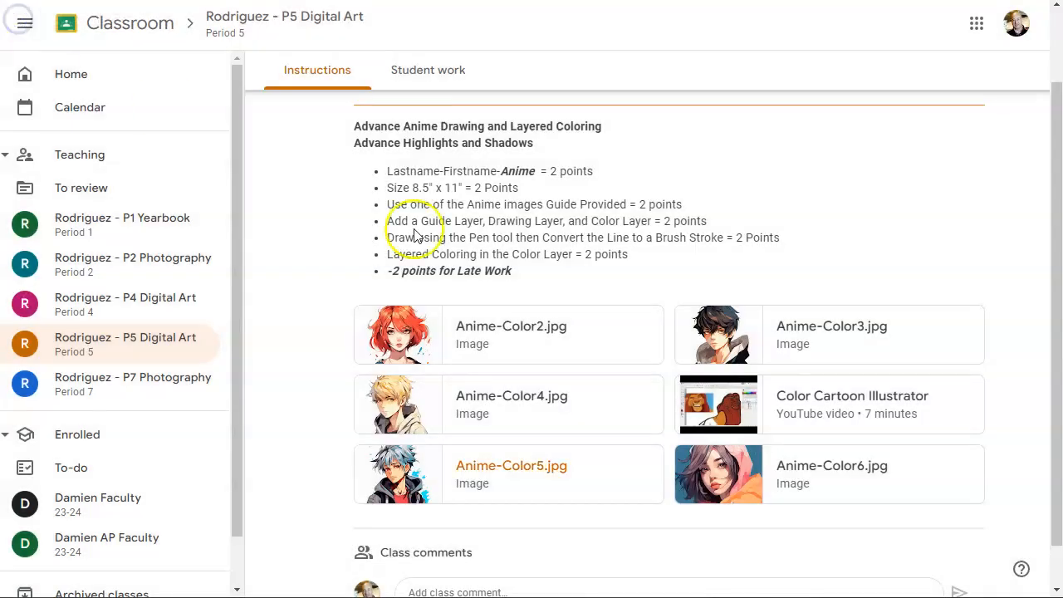
pyautogui.click(712, 475)
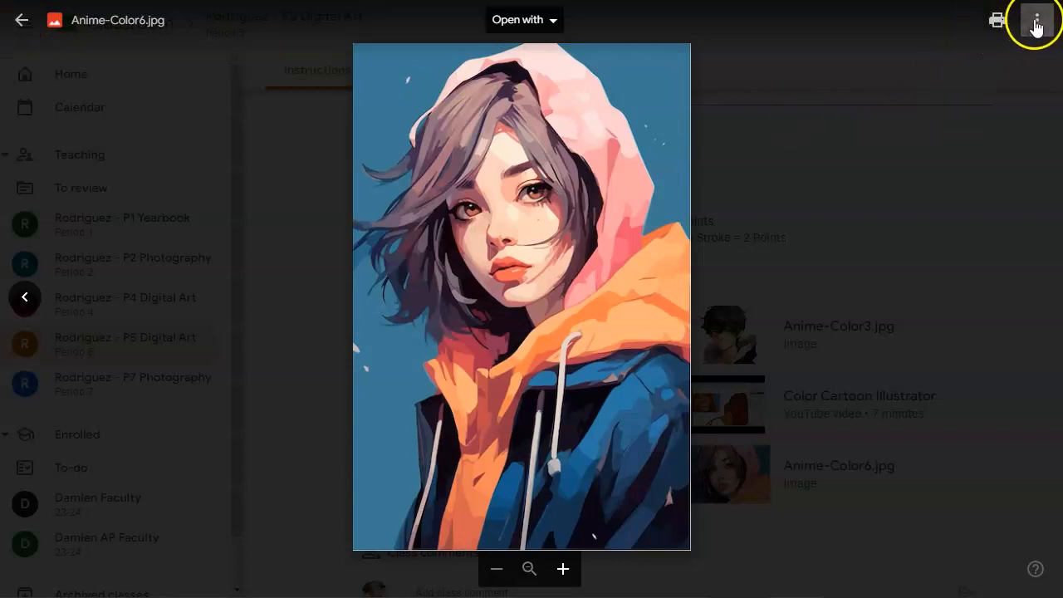
pyautogui.click(21, 20)
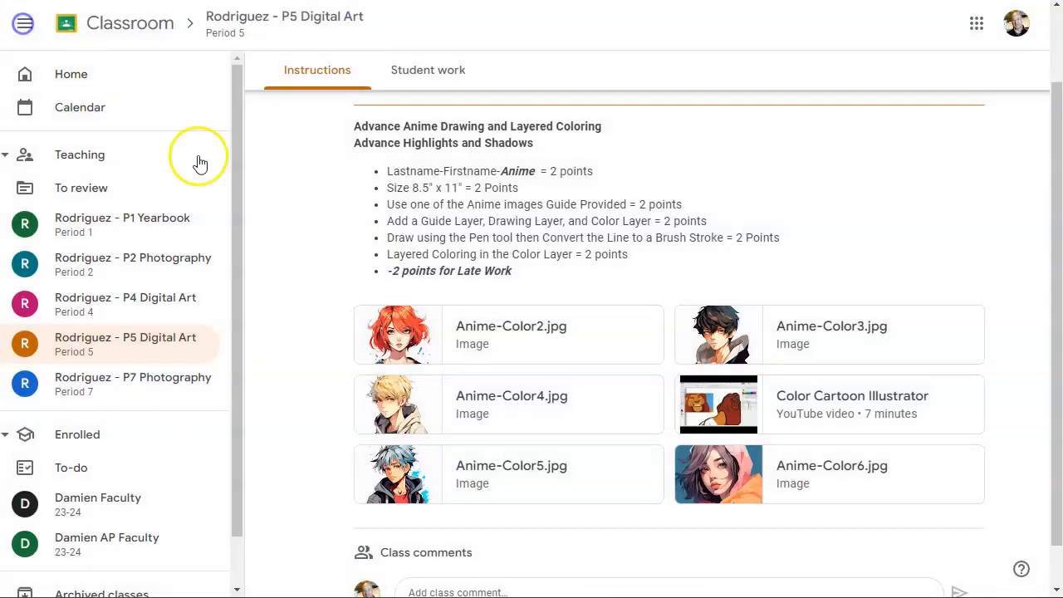
# Open the attachment Anime-Color5.jpg in a new window and download it.
pyautogui.click(474, 469)
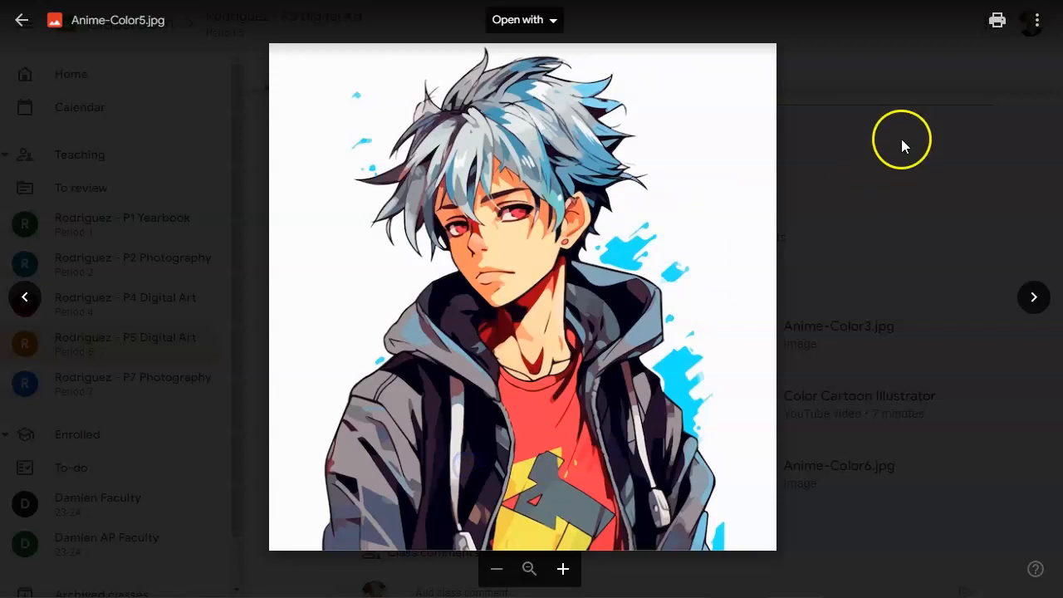
pyautogui.click(1037, 20)
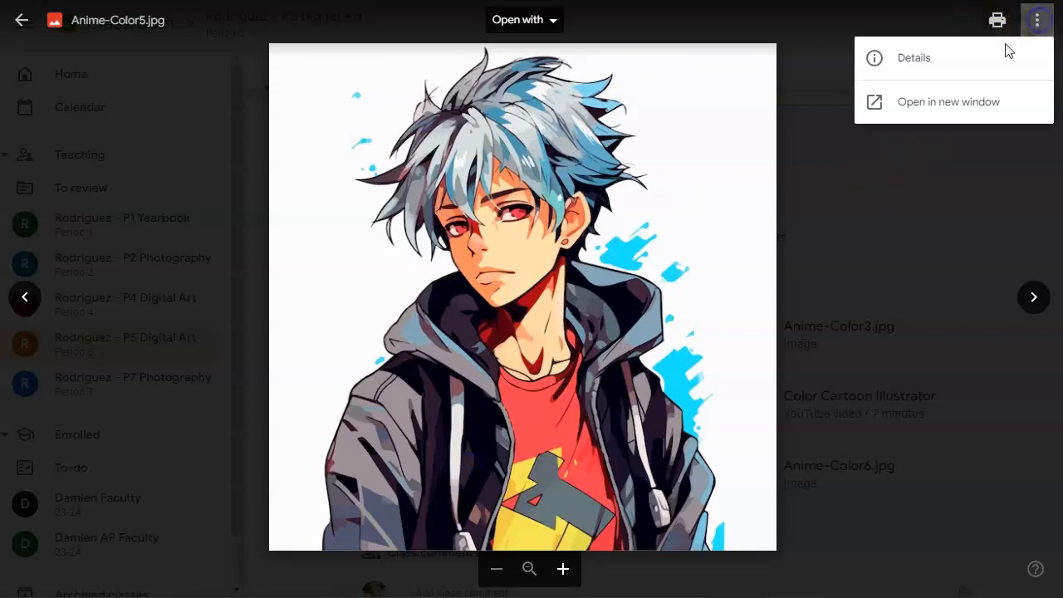
pyautogui.click(953, 106)
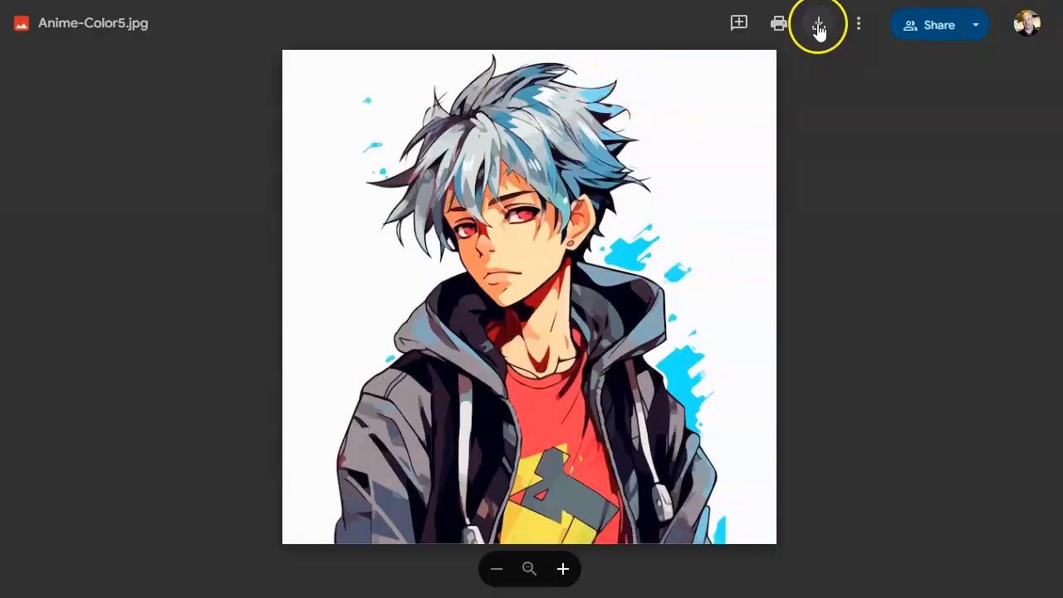
pyautogui.click(819, 25)
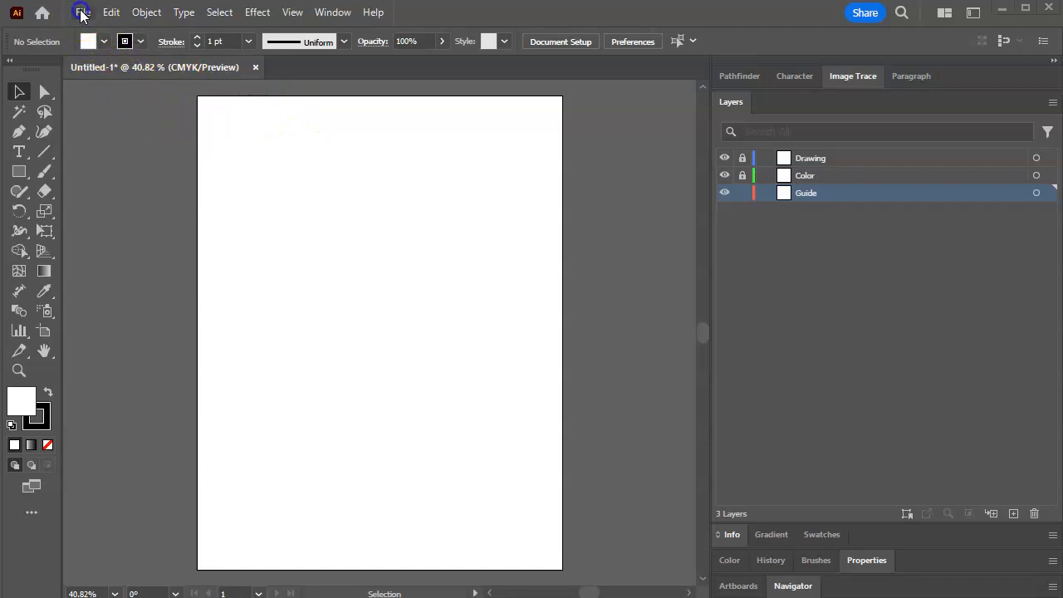
# Switch back to Illustrator and open Anime-Color5.jpg from the Downloads folder.
pyautogui.click(83, 11)
pyautogui.click(112, 69)
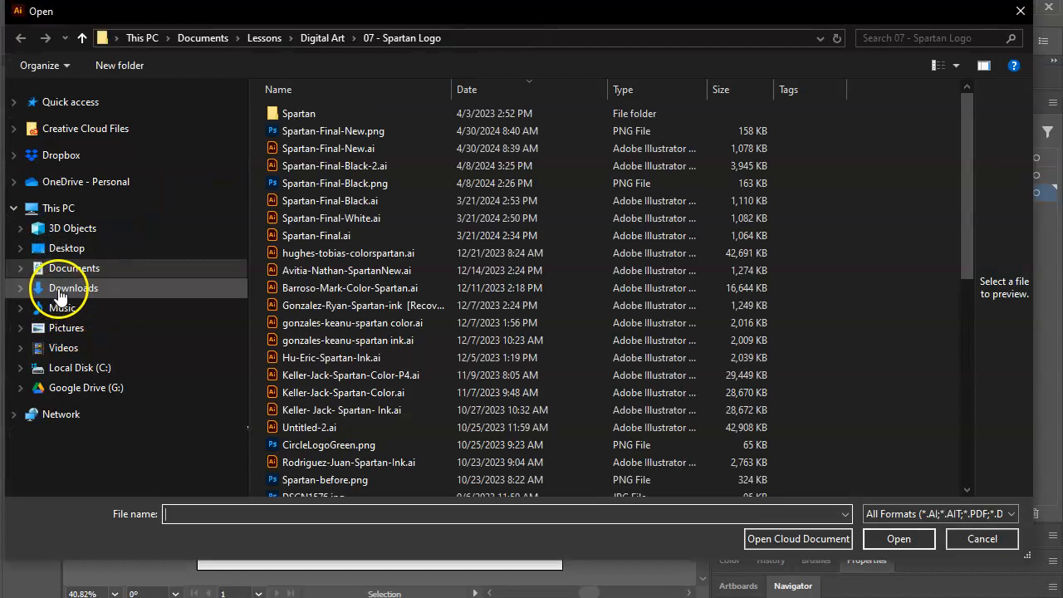
pyautogui.click(68, 287)
pyautogui.click(295, 116)
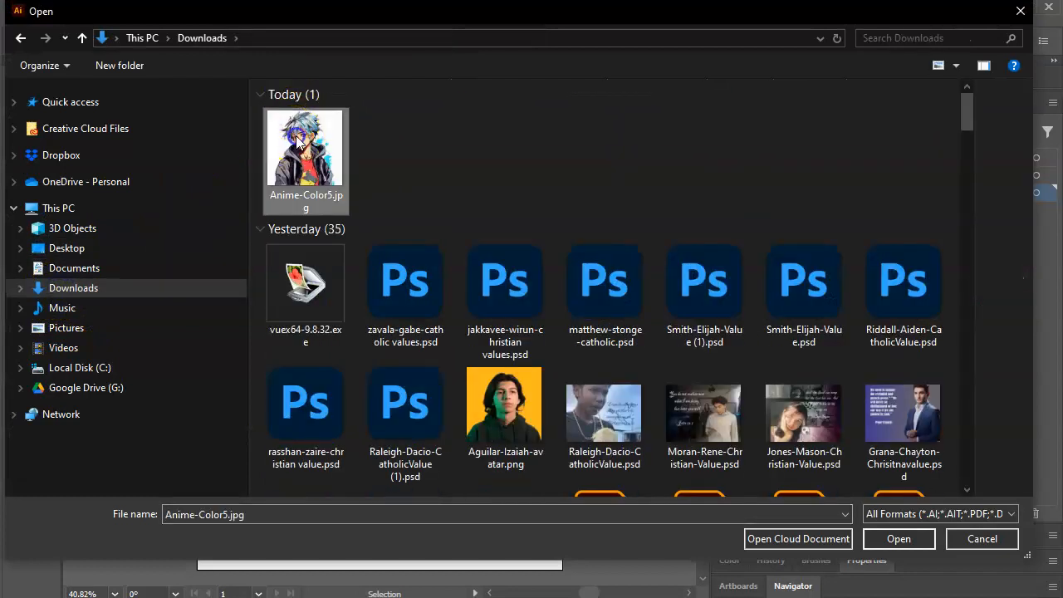
pyautogui.click(914, 540)
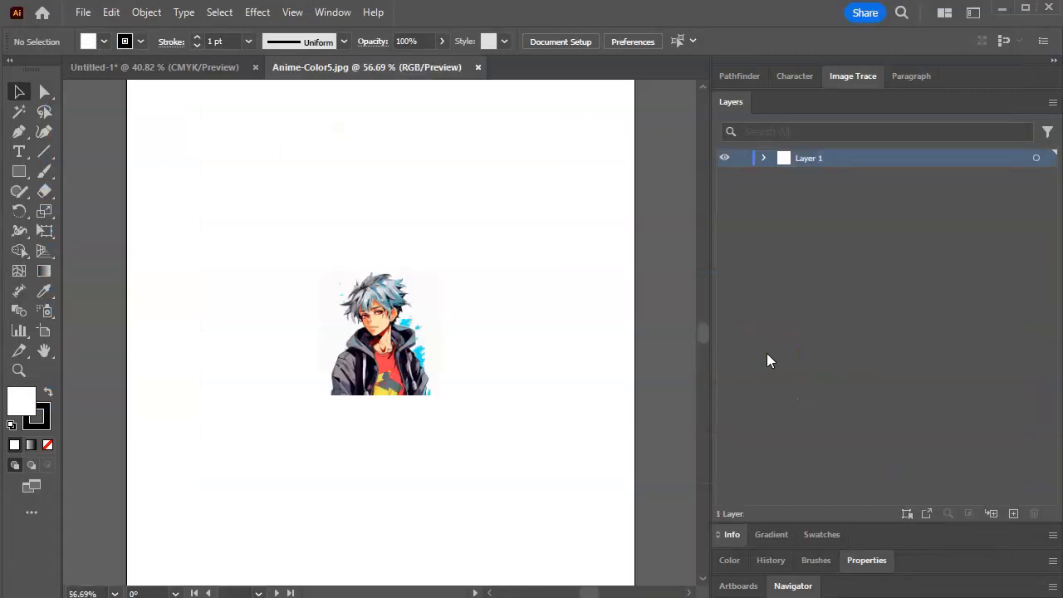
# Copy the anime image, close its file and paste the image into the Guide layer of the letter-size document.
pyautogui.click(387, 338)
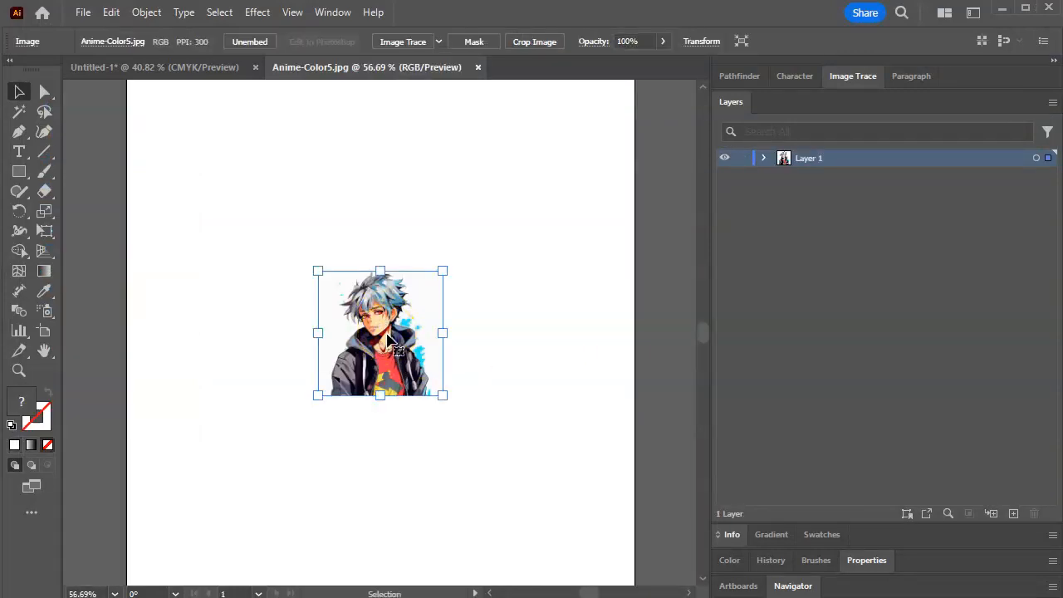
pyautogui.click(478, 67)
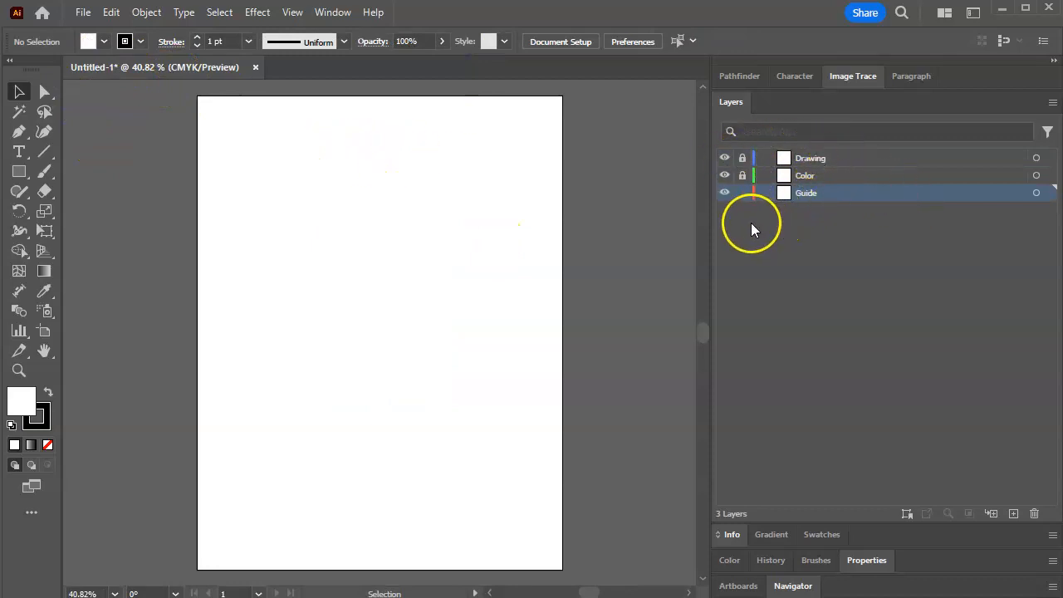
pyautogui.hotkey('ctrl', 'v')
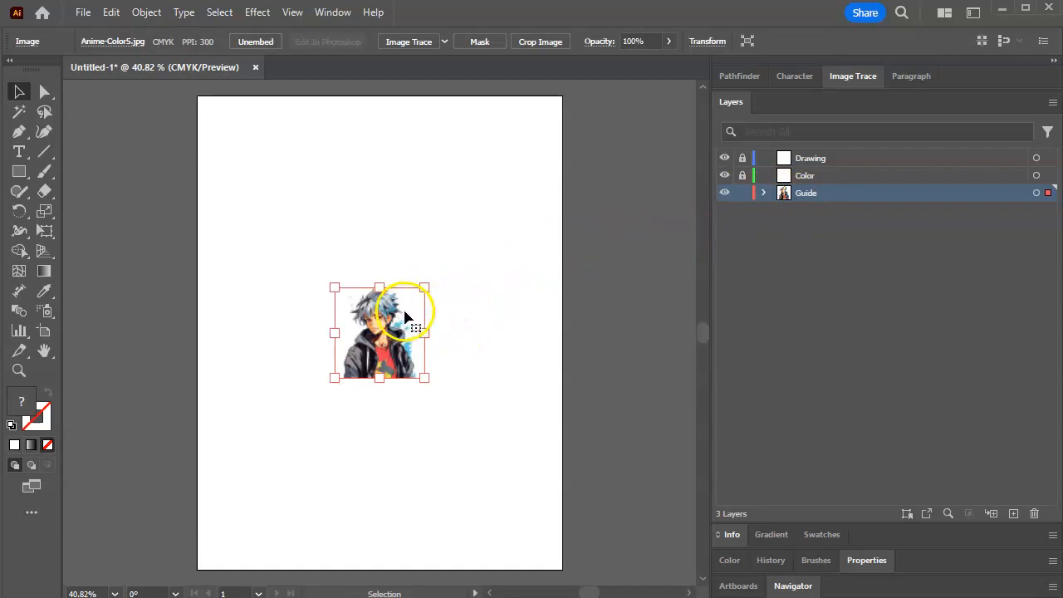
# Enlarge the pasted anime image proportionally to about 6.7 inches square, centered on the artboard.
pyautogui.moveTo(425, 286); pyautogui.dragTo(513, 171)
pyautogui.moveTo(332, 373); pyautogui.dragTo(236, 505)
pyautogui.moveTo(376, 382)
pyautogui.mouseDown()
pyautogui.moveTo(370, 423)
pyautogui.moveTo(374, 384)
pyautogui.mouseUp()
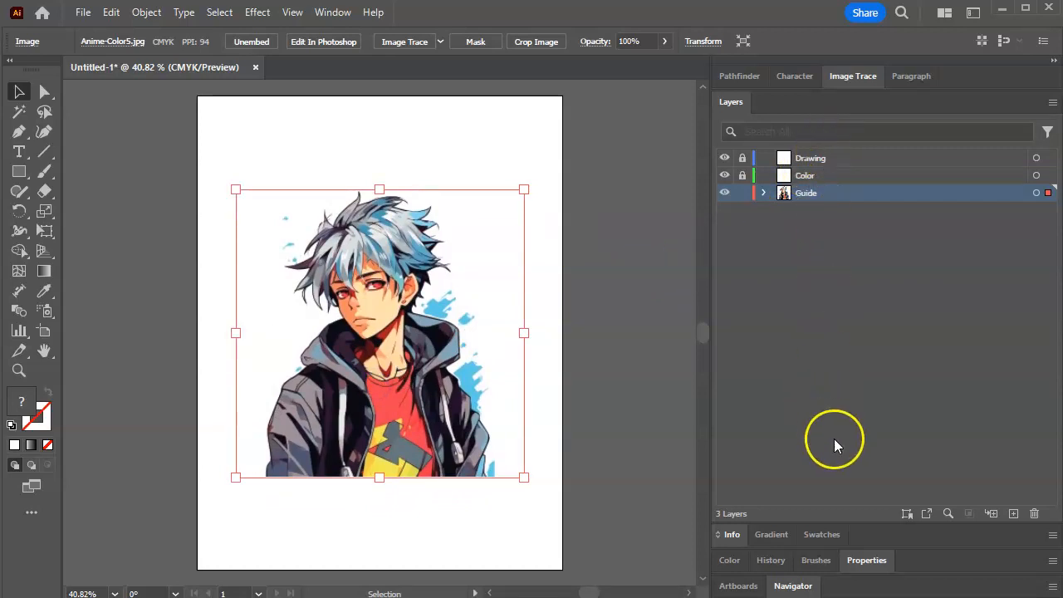
# Set the anime guide image's opacity to 50% and lock the Guide layer.
pyautogui.click(868, 561)
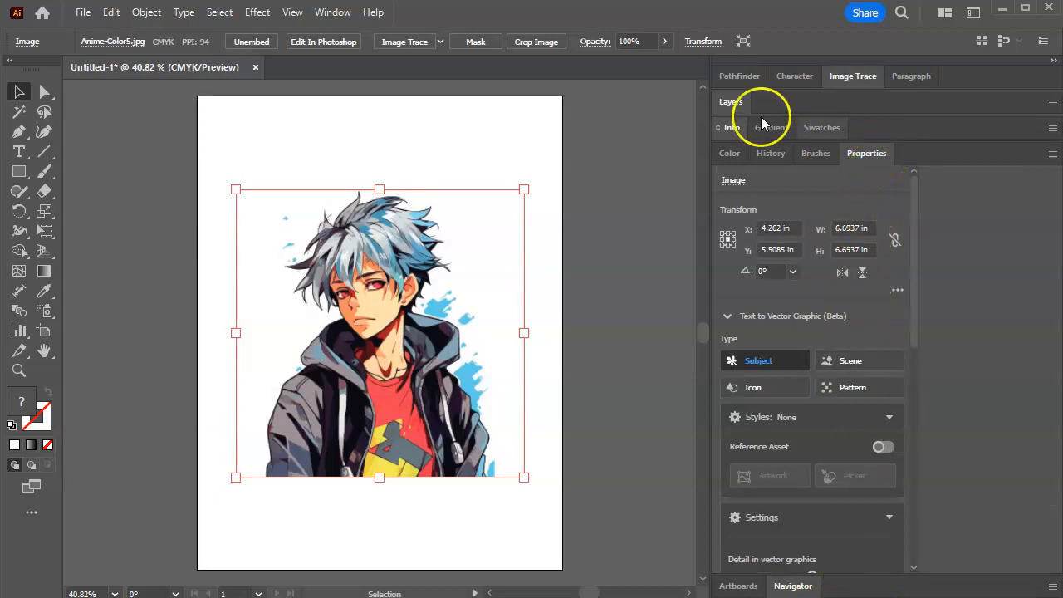
pyautogui.click(331, 12)
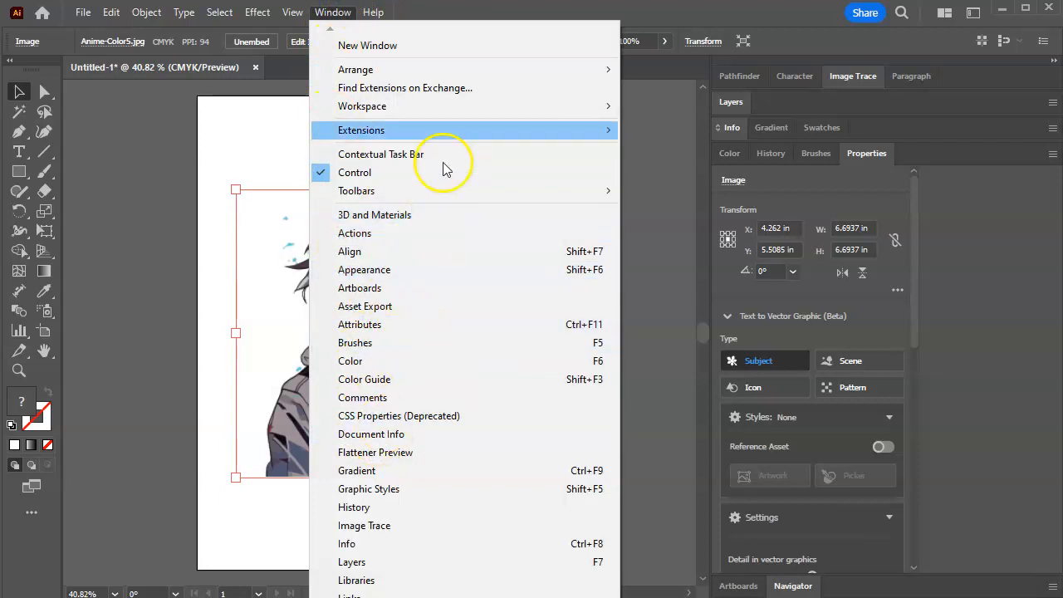
pyautogui.click(474, 18)
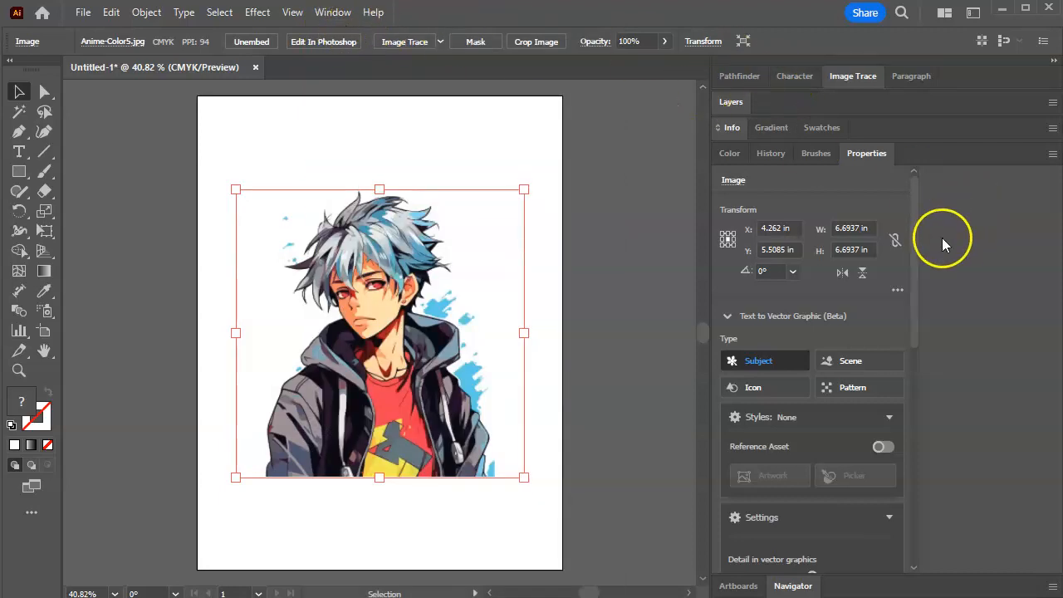
pyautogui.moveTo(913, 263); pyautogui.dragTo(899, 213)
pyautogui.moveTo(918, 415); pyautogui.dragTo(920, 458)
pyautogui.click(823, 363)
pyautogui.write('50')
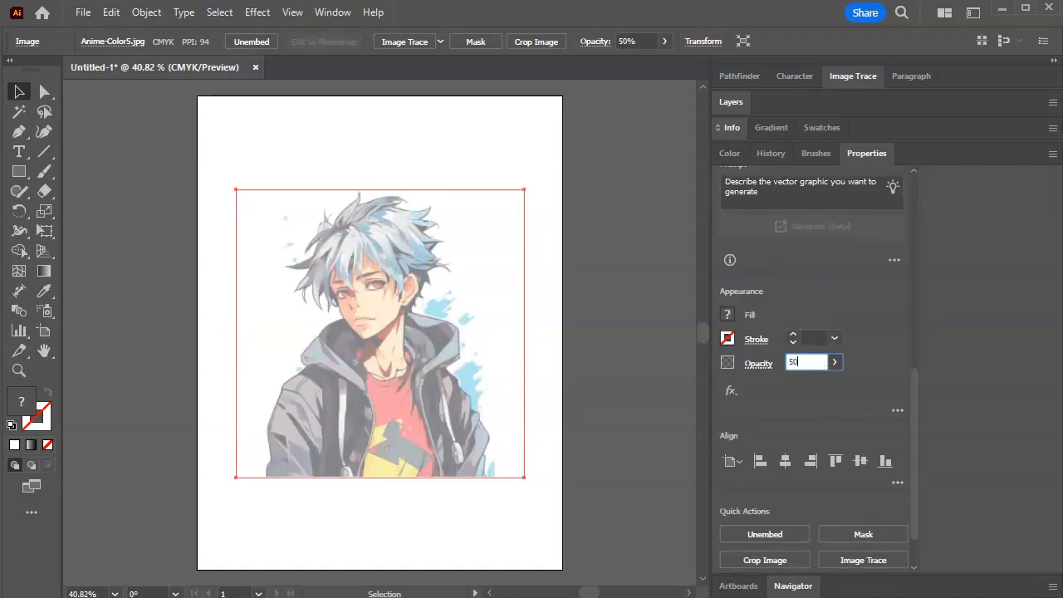
pyautogui.click(732, 103)
pyautogui.click(743, 192)
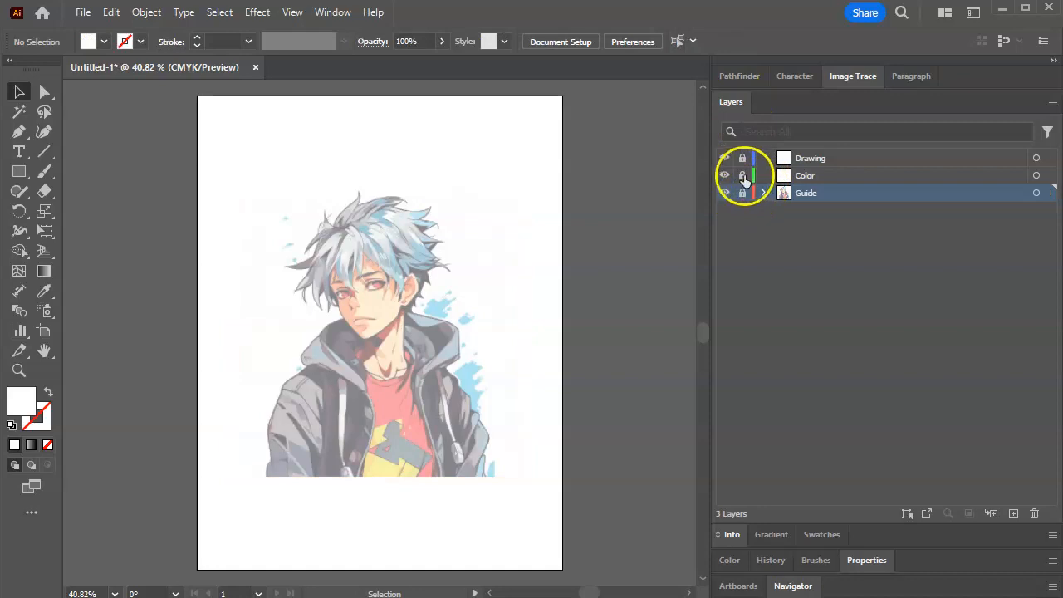
# Lock and hide the Color layer, then unlock the Drawing layer and make it the active layer.
pyautogui.click(742, 175)
pyautogui.click(801, 157)
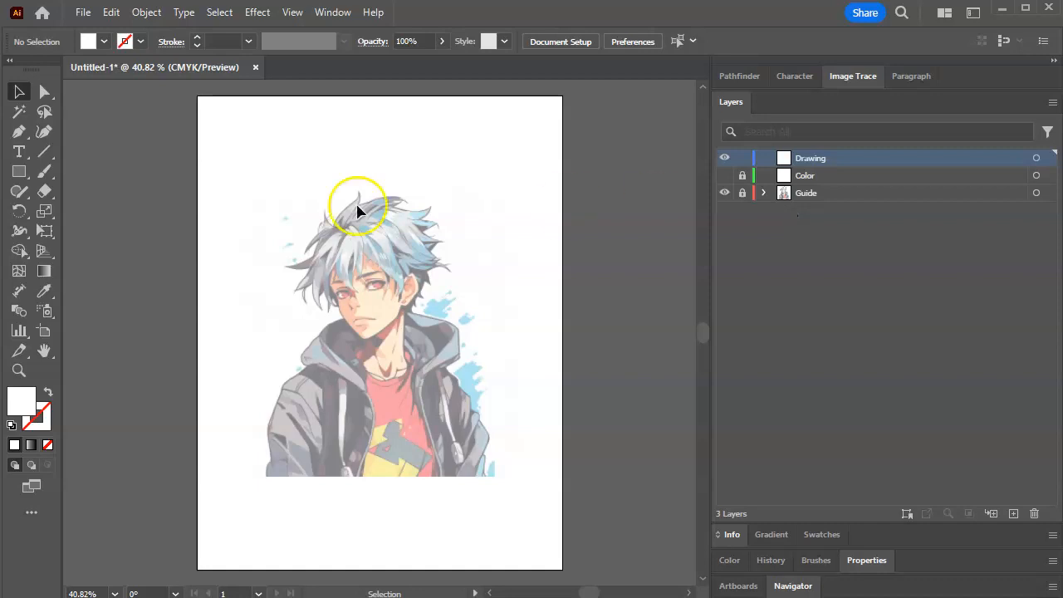
# Start saving the document under a new name on the computer, choosing the student's own folder inside Documents.
pyautogui.click(84, 13)
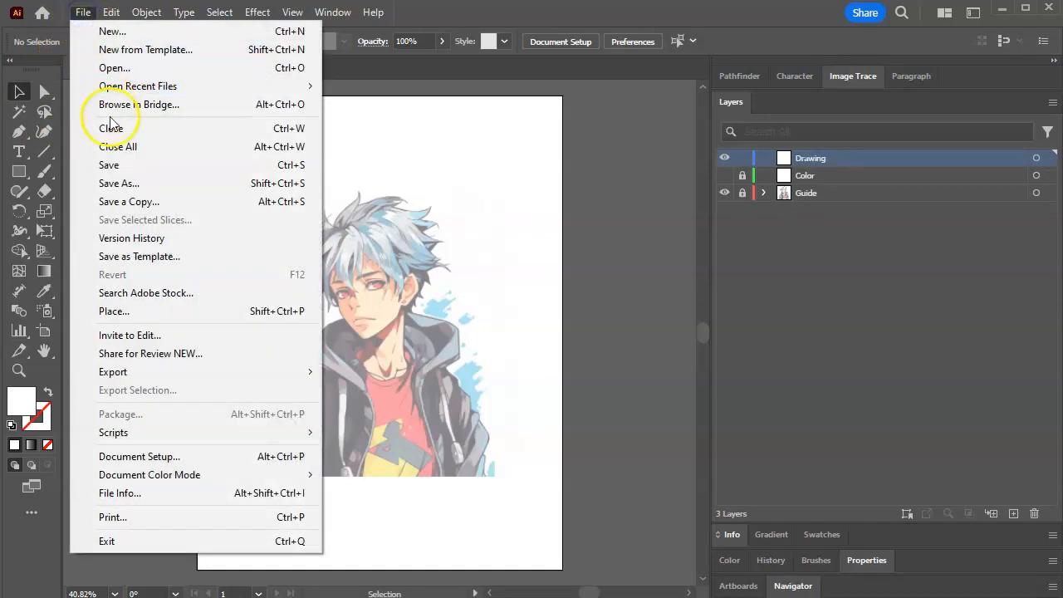
pyautogui.click(119, 183)
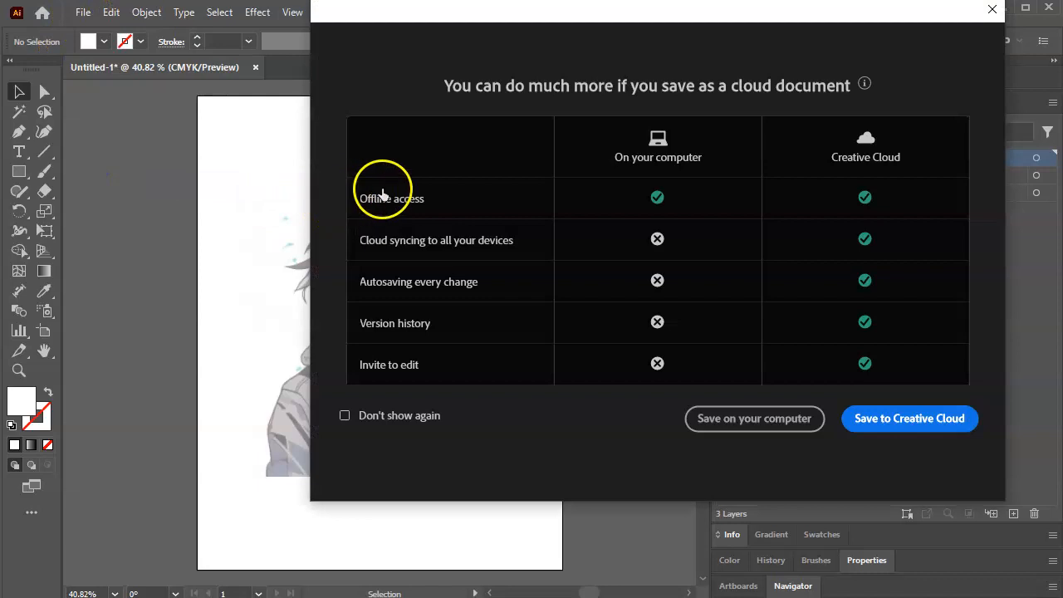
pyautogui.click(757, 419)
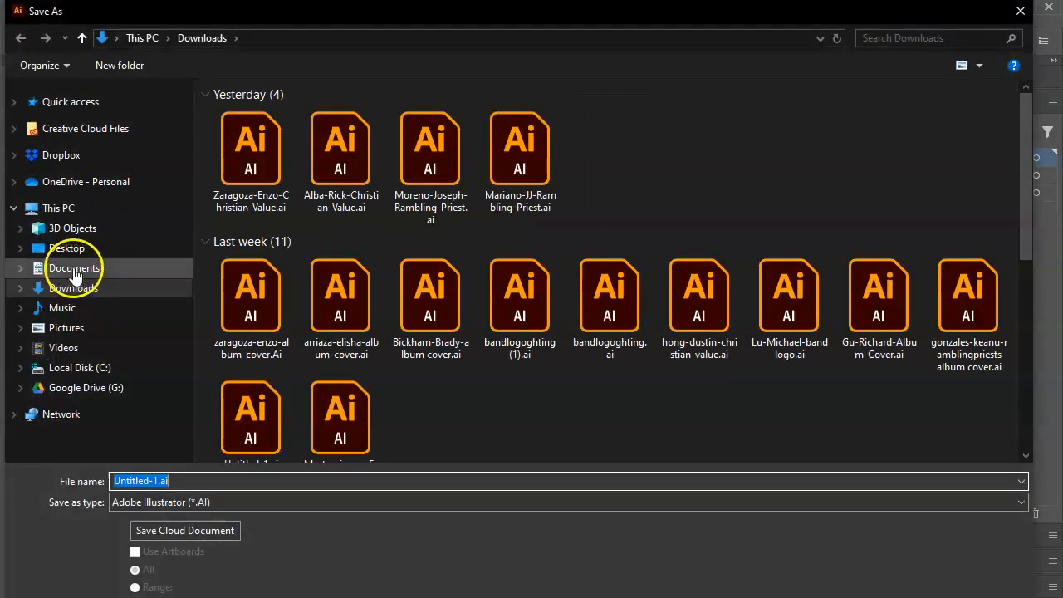
pyautogui.click(73, 267)
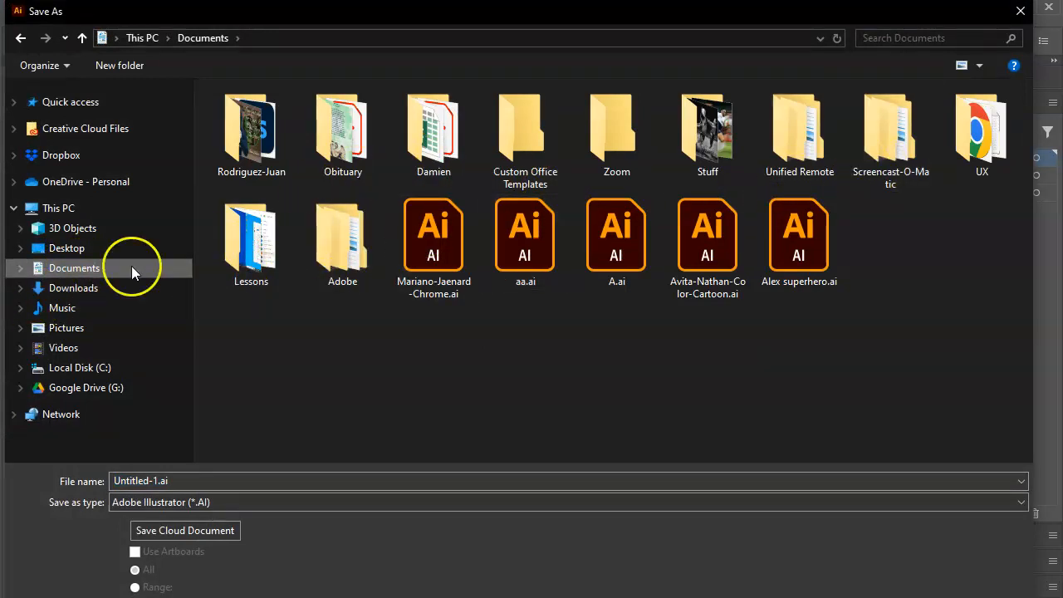
# Replace the default file name with the student's last and first name followed by "-Anime", keeping the .ai extension.
pyautogui.click(148, 480)
pyautogui.click(157, 482)
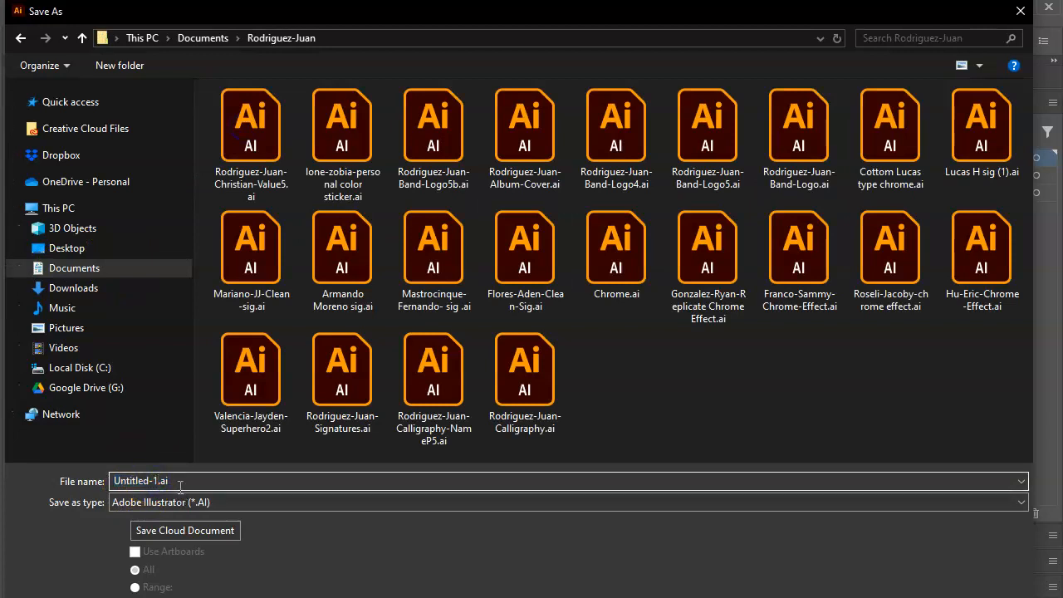
pyautogui.press('BackSpace')
pyautogui.press('BackSpace')
pyautogui.press('BackSpace')
pyautogui.press('BackSpace')
pyautogui.press('BackSpace')
pyautogui.press('BackSpace')
pyautogui.press('BackSpace')
pyautogui.press('BackSpace')
pyautogui.press('BackSpace')
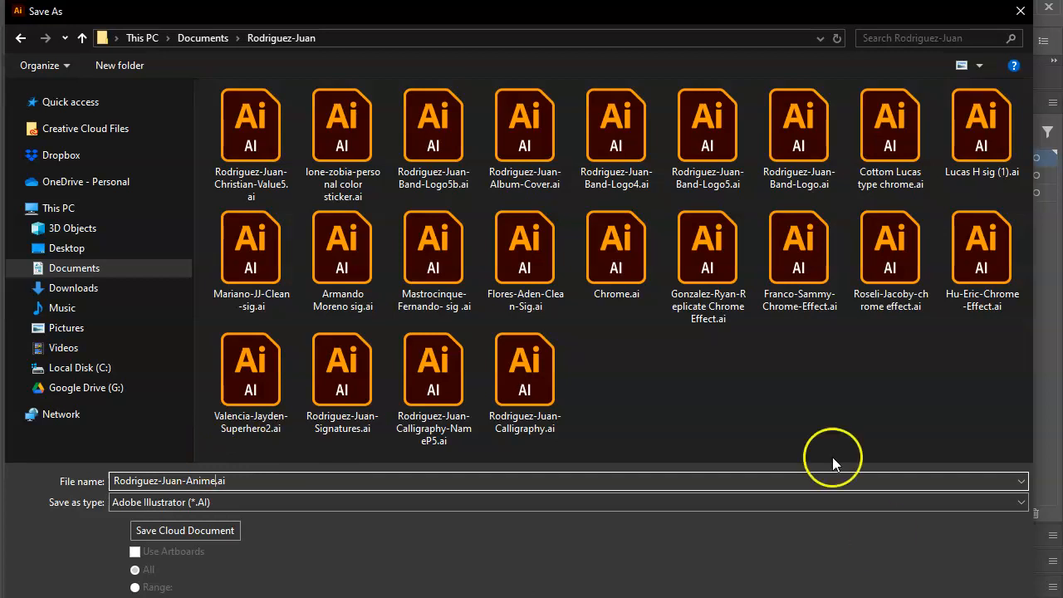
# Save the Adobe Illustrator file in the Illustrator 2020 version with PDF compatibility, embedded ICC profiles and compression.
pyautogui.moveTo(746, 17)
pyautogui.mouseDown()
pyautogui.moveTo(747, 148)
pyautogui.moveTo(747, 23)
pyautogui.mouseUp()
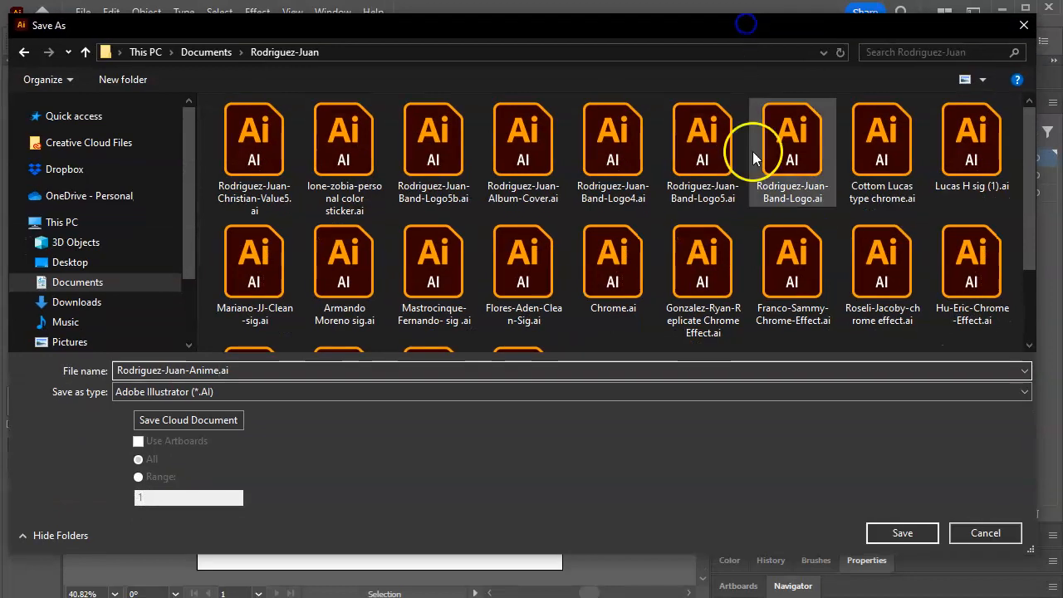
pyautogui.click(919, 535)
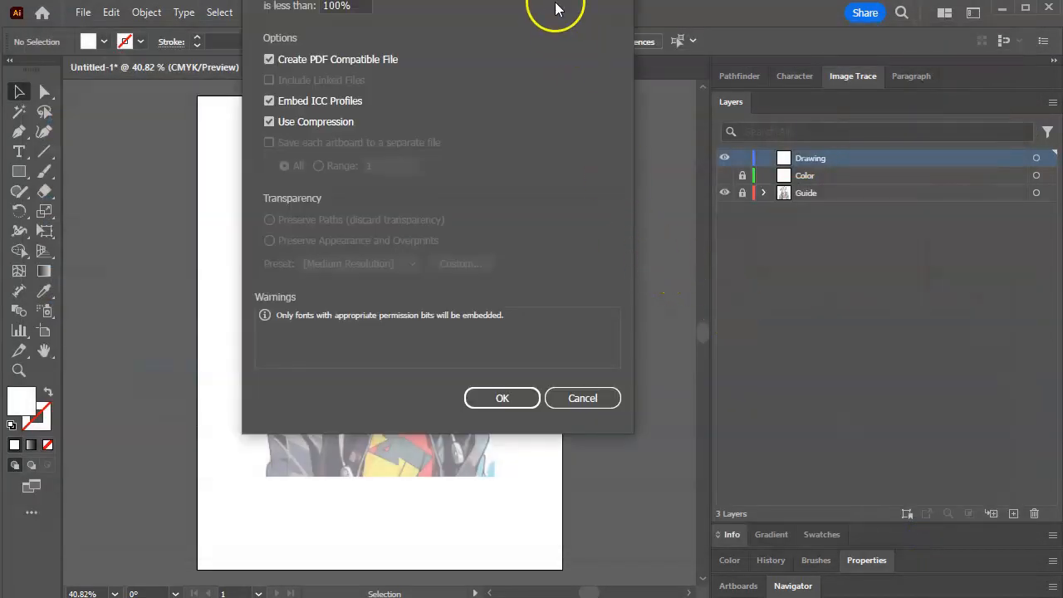
pyautogui.moveTo(555, 0); pyautogui.dragTo(537, 12)
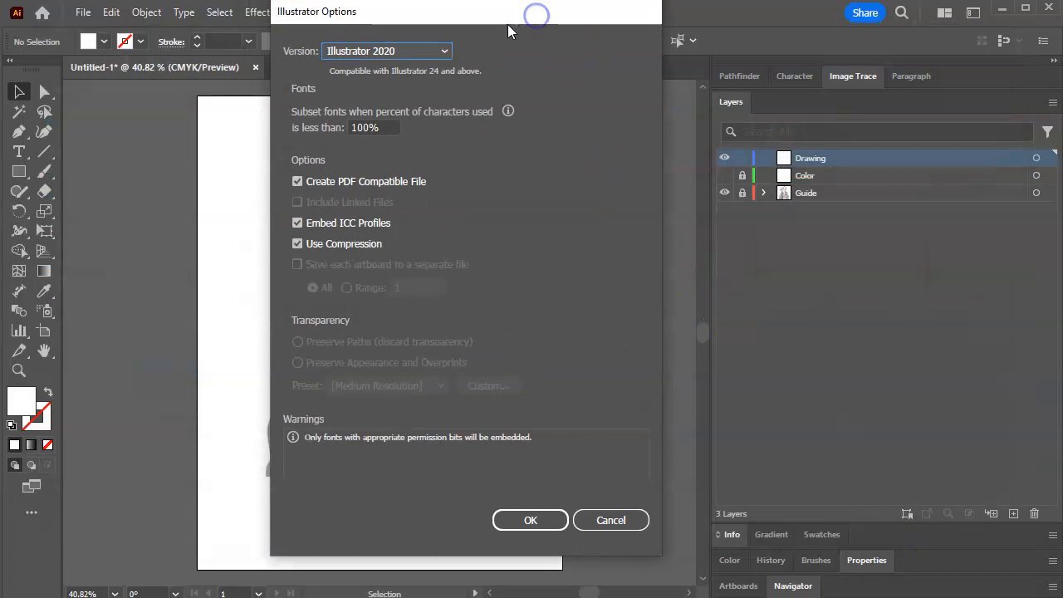
pyautogui.click(525, 518)
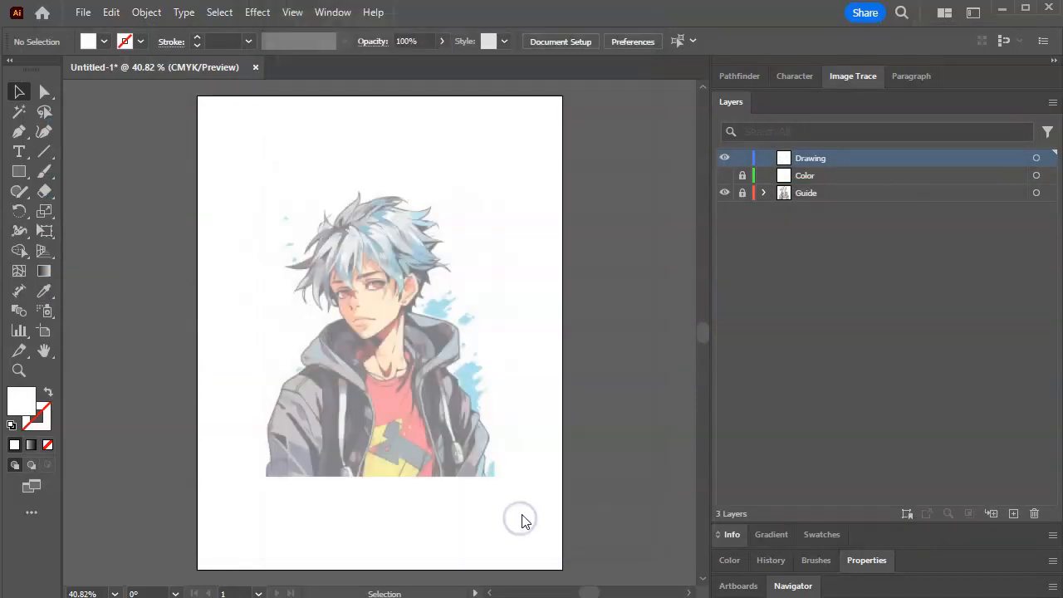